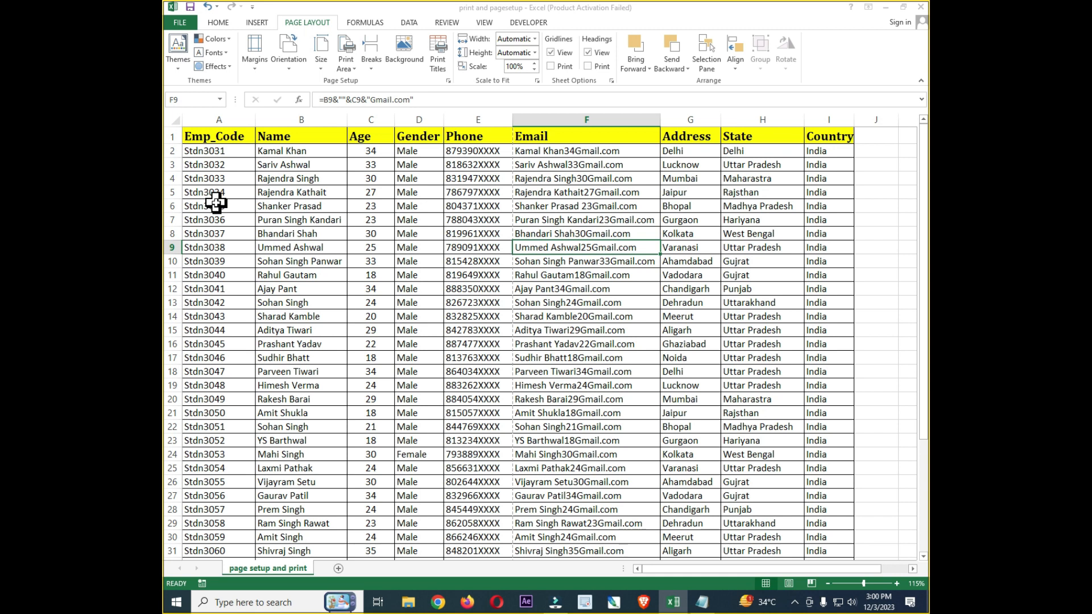
Check the print preview of the employee sheet in portrait orientation and return to the worksheet
{"action": "left_click", "coordinate": [181, 23]}
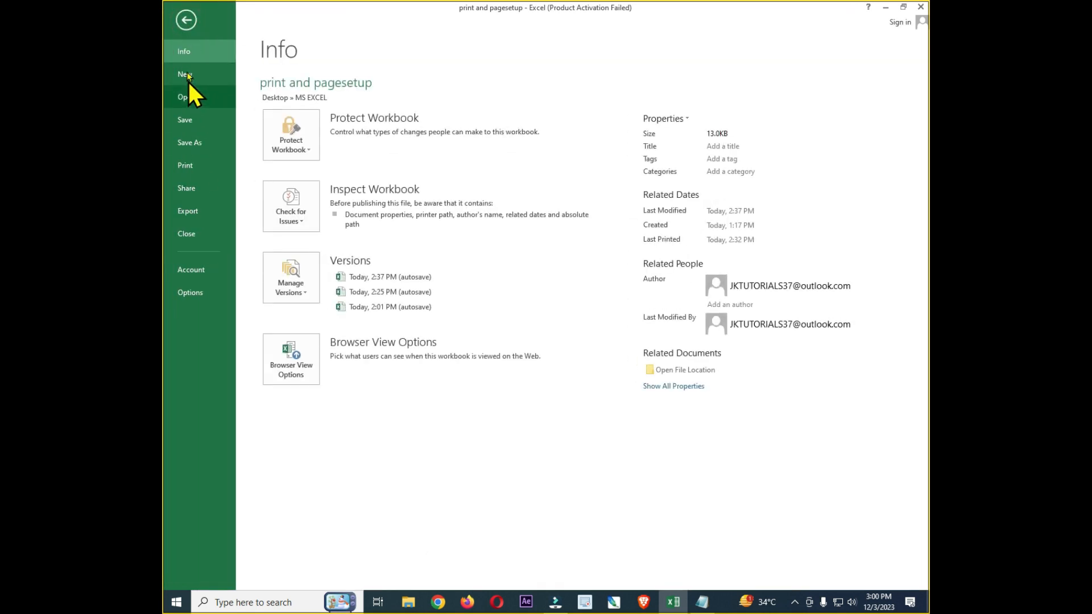
{"action": "left_click", "coordinate": [191, 168]}
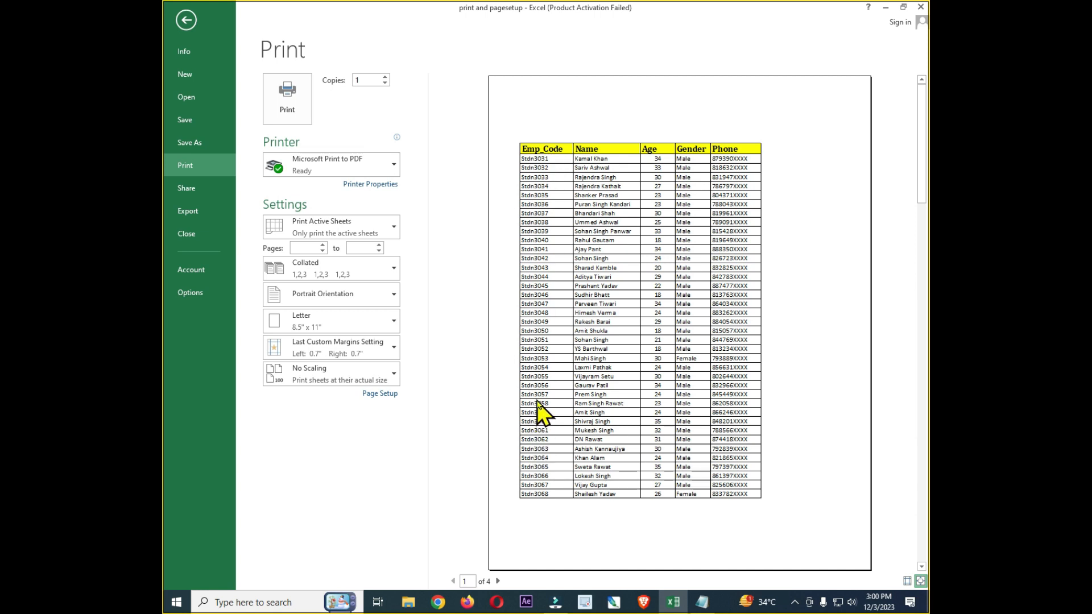
{"action": "left_click", "coordinate": [190, 23]}
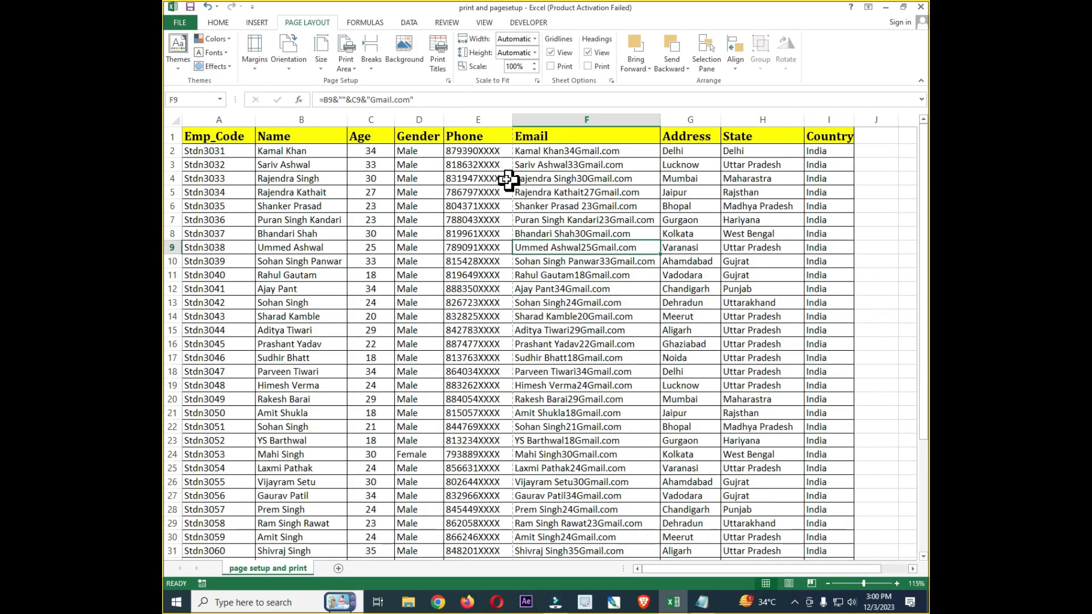
{"action": "mouse_move", "coordinate": [465, 136]}
{"action": "left_mouse_down"}
{"action": "mouse_move", "coordinate": [456, 455]}
{"action": "mouse_move", "coordinate": [329, 519]}
{"action": "mouse_move", "coordinate": [219, 523]}
{"action": "left_mouse_up"}
{"action": "left_click_drag", "start_coordinate": [563, 139], "coordinate": [803, 455]}
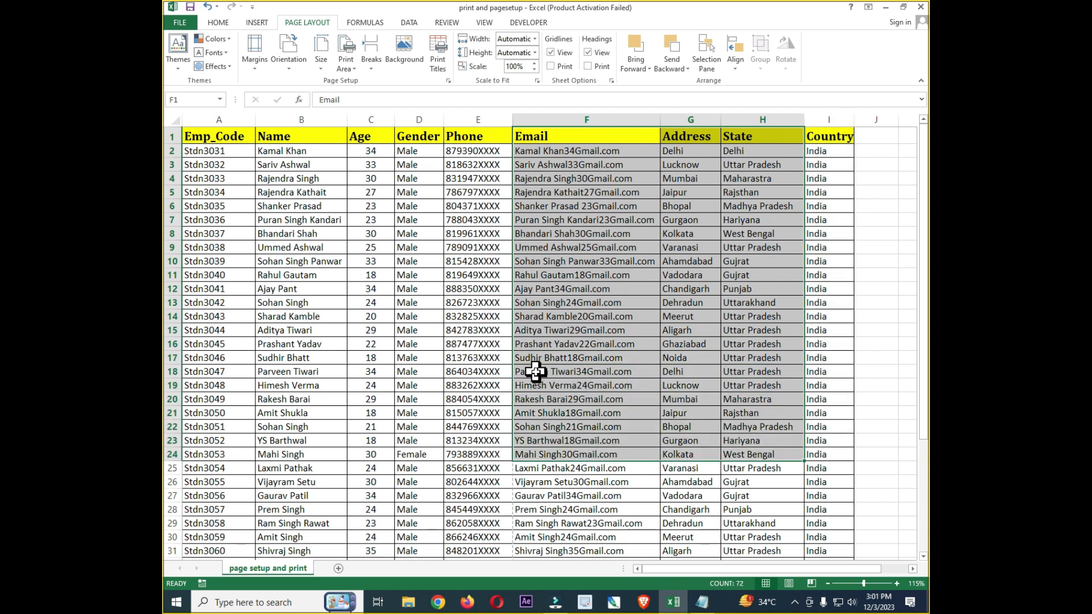
{"action": "left_click_drag", "start_coordinate": [214, 140], "coordinate": [782, 453]}
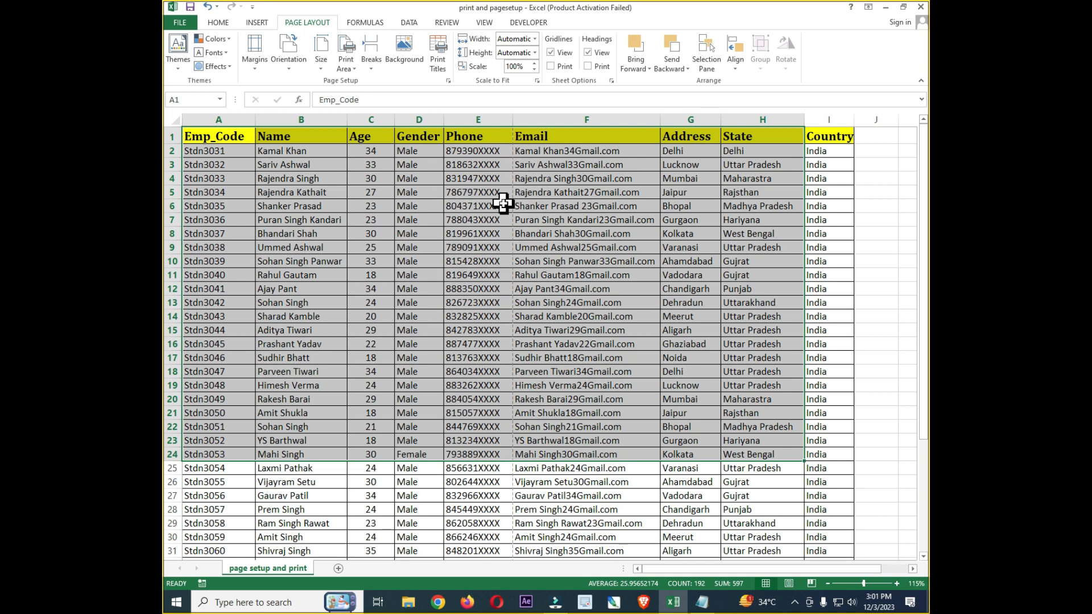
{"action": "left_click", "coordinate": [471, 206]}
{"action": "left_click_drag", "start_coordinate": [371, 152], "coordinate": [580, 495]}
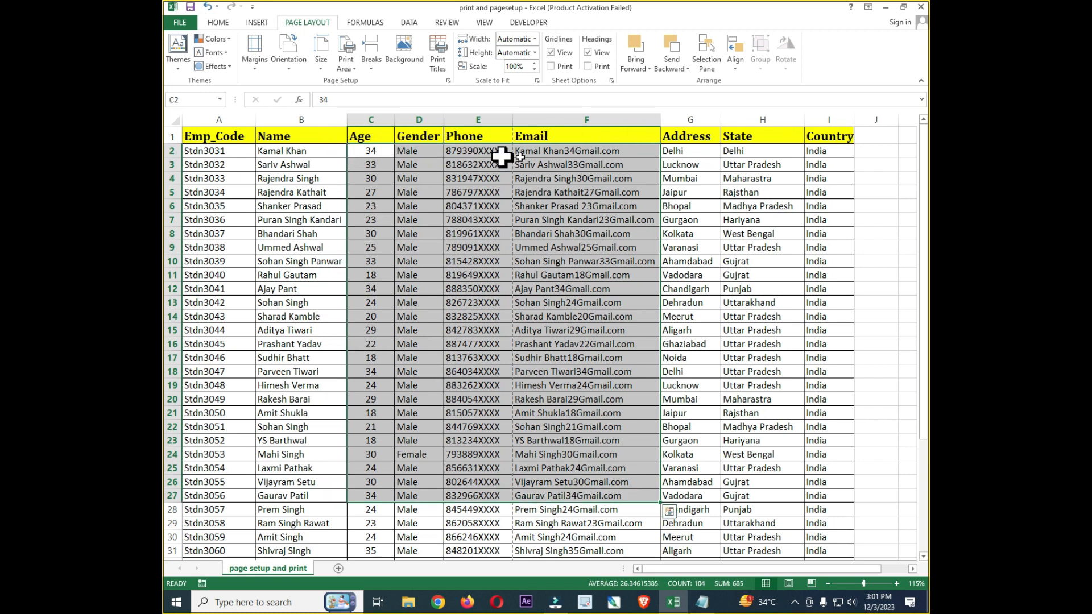
{"action": "left_click", "coordinate": [500, 311]}
{"action": "left_click_drag", "start_coordinate": [213, 179], "coordinate": [788, 400]}
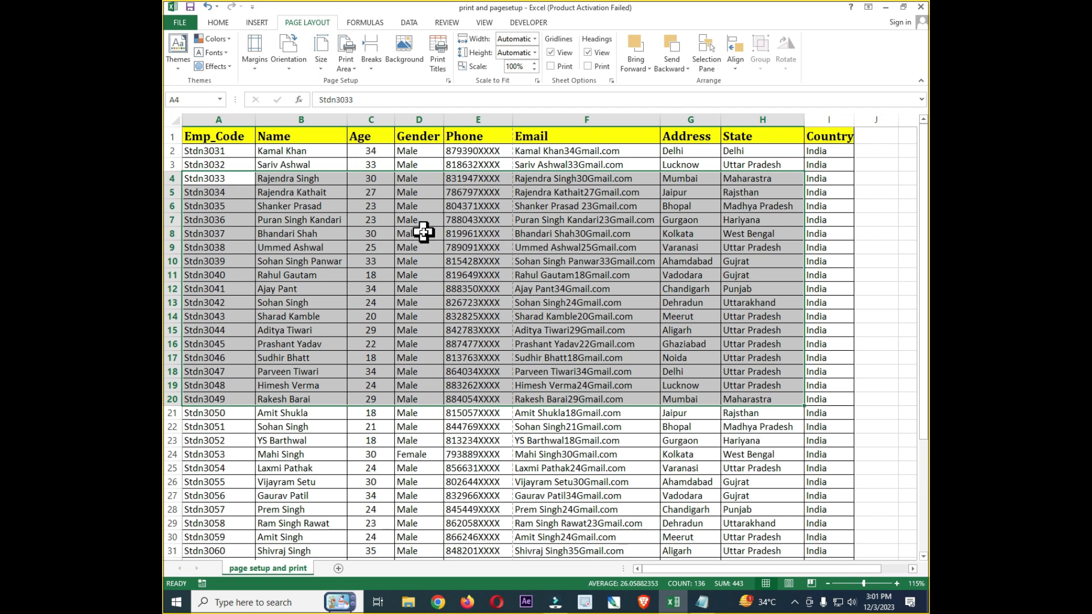
{"action": "left_click_drag", "start_coordinate": [289, 149], "coordinate": [531, 402]}
{"action": "left_click_drag", "start_coordinate": [200, 192], "coordinate": [847, 350]}
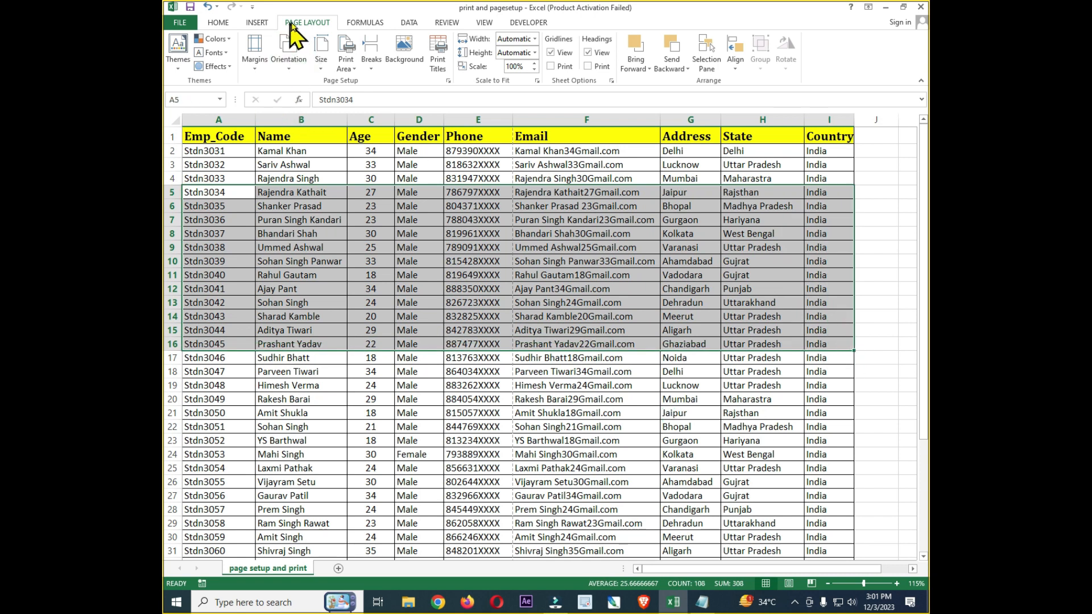
Change the sheet's page orientation to Landscape
{"action": "left_click", "coordinate": [223, 23]}
{"action": "left_click", "coordinate": [255, 21]}
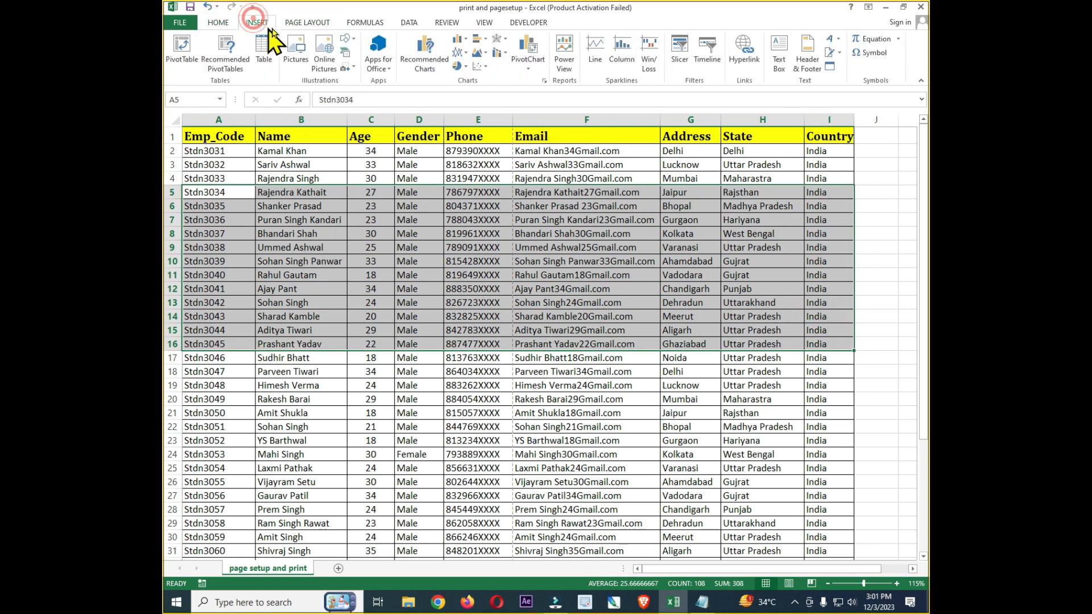
{"action": "left_click", "coordinate": [314, 21]}
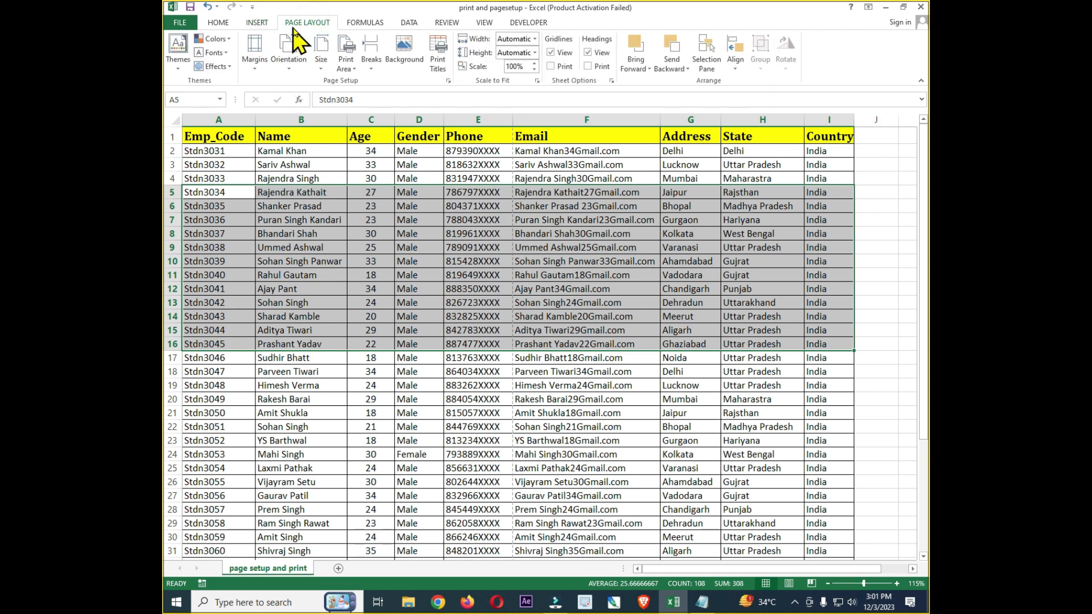
{"action": "left_click", "coordinate": [290, 67]}
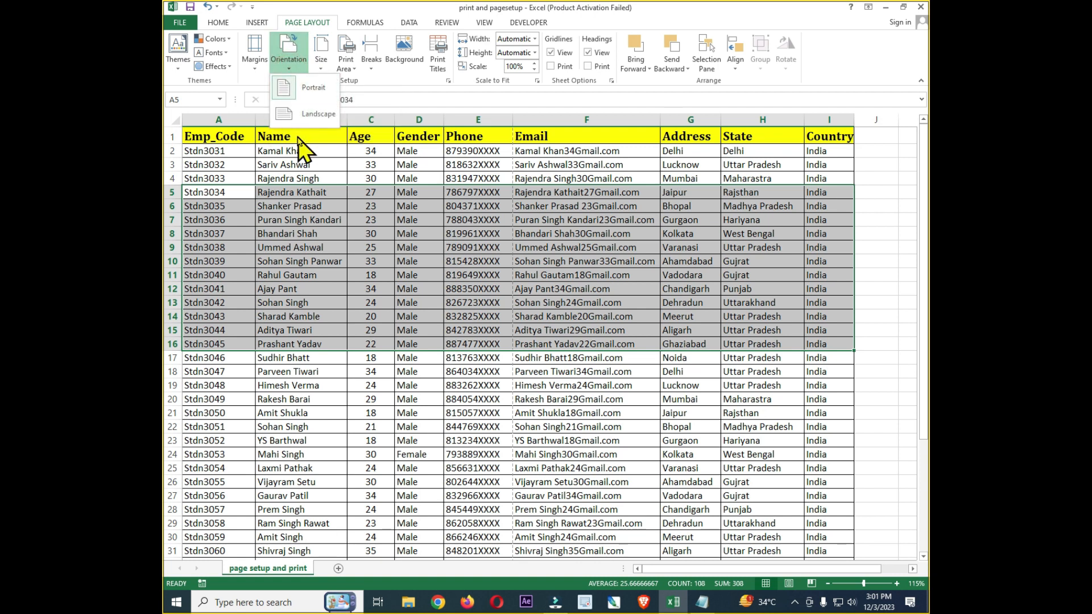
{"action": "left_click", "coordinate": [310, 117]}
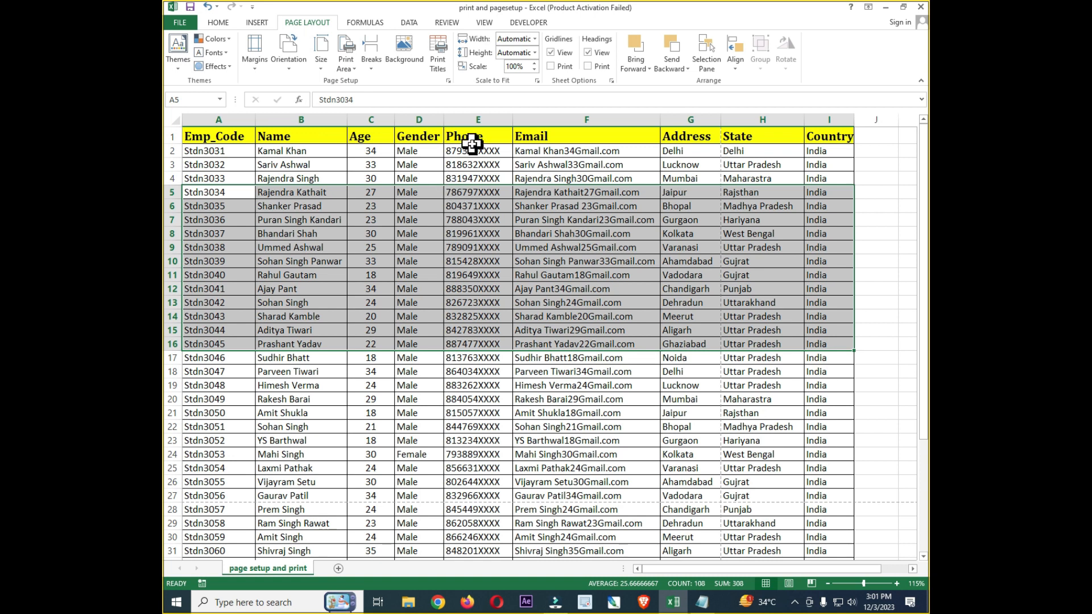
Check which columns fit in the landscape print preview and select the State and Country cells H1:I9 in the worksheet
{"action": "left_click", "coordinate": [181, 23]}
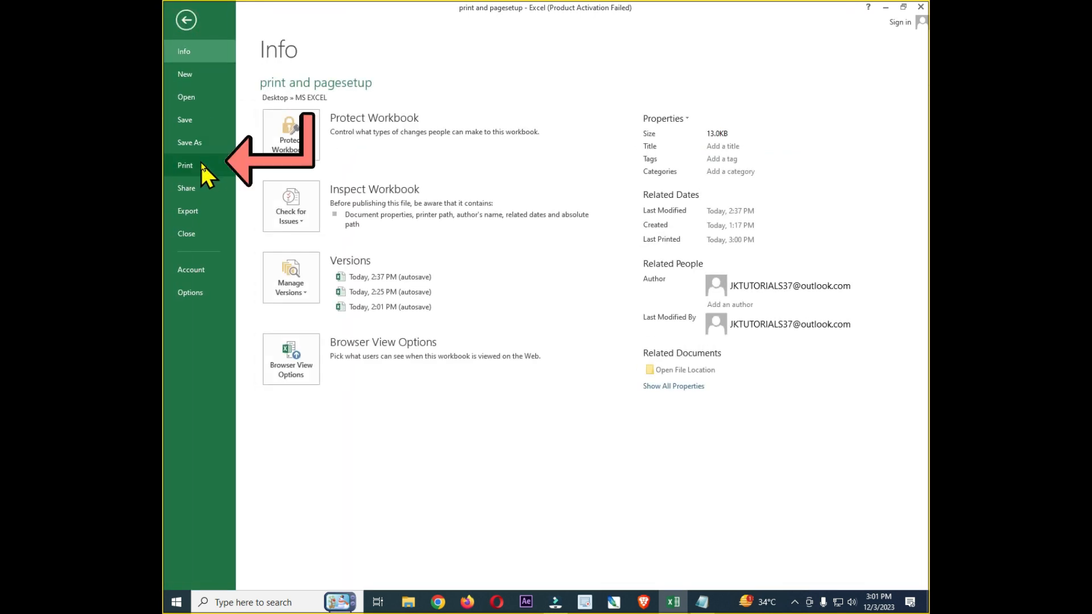
{"action": "left_click", "coordinate": [200, 164]}
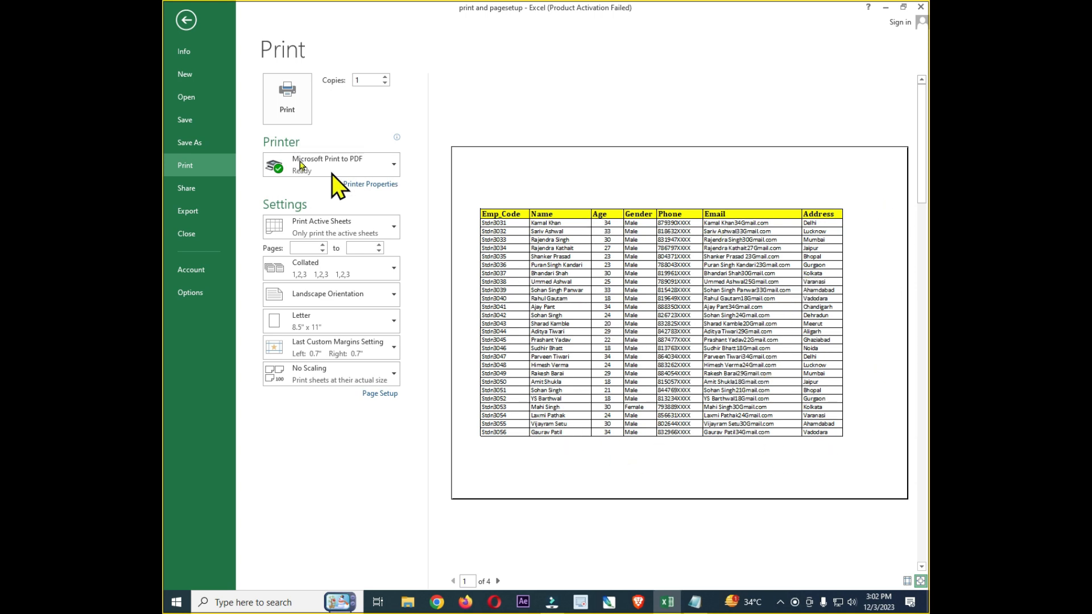
{"action": "left_click", "coordinate": [187, 21]}
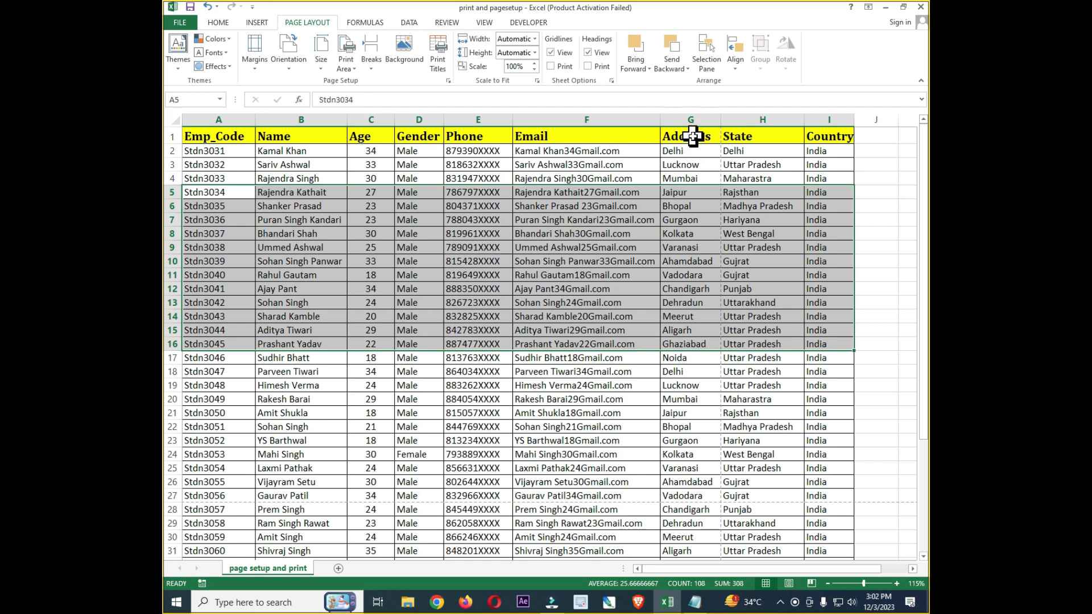
{"action": "left_click_drag", "start_coordinate": [759, 139], "coordinate": [820, 250]}
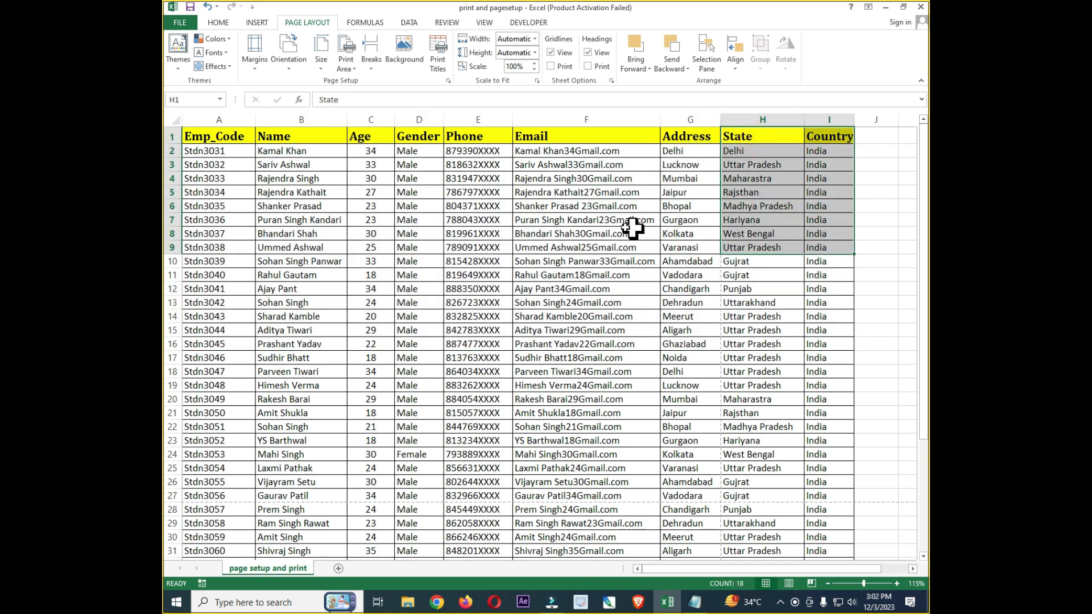
Reapply Landscape orientation and adjust the page setup scaling to 85% of normal size
{"action": "left_click", "coordinate": [290, 73]}
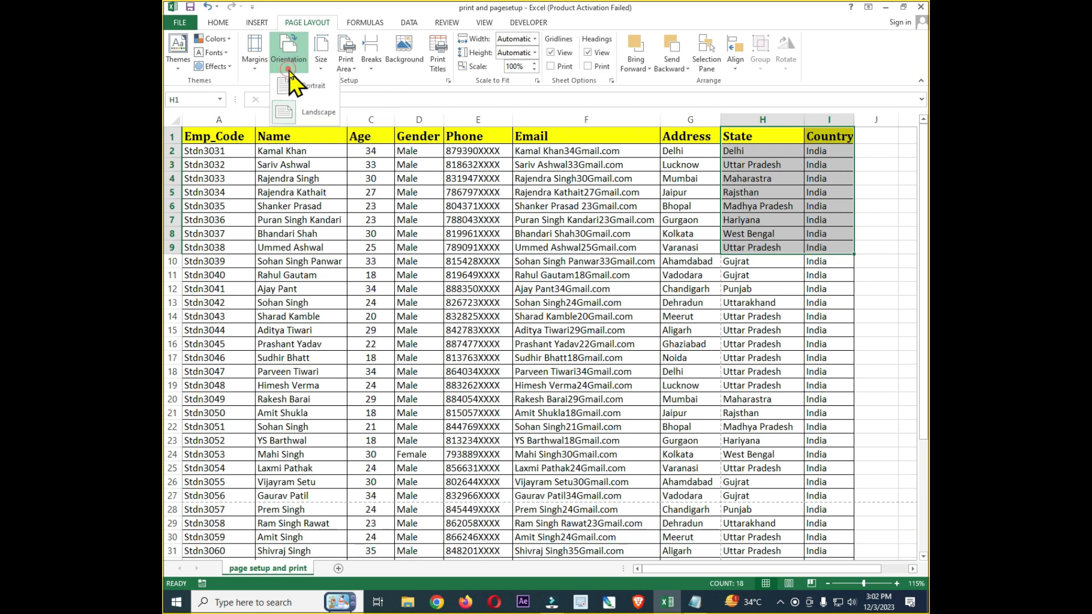
{"action": "left_click", "coordinate": [319, 115]}
{"action": "left_click", "coordinate": [179, 23]}
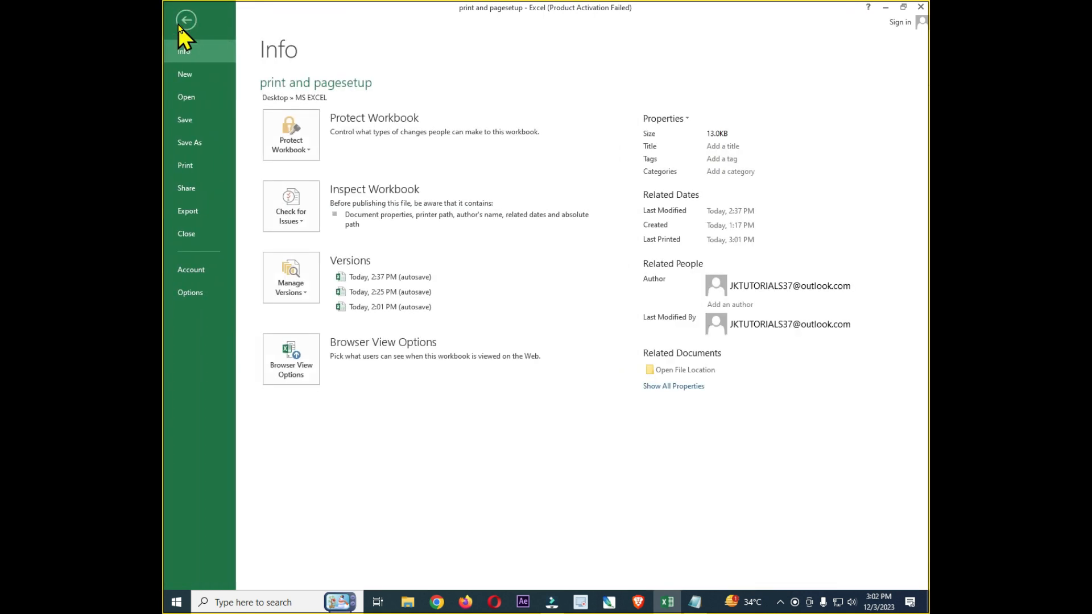
{"action": "left_click", "coordinate": [186, 168]}
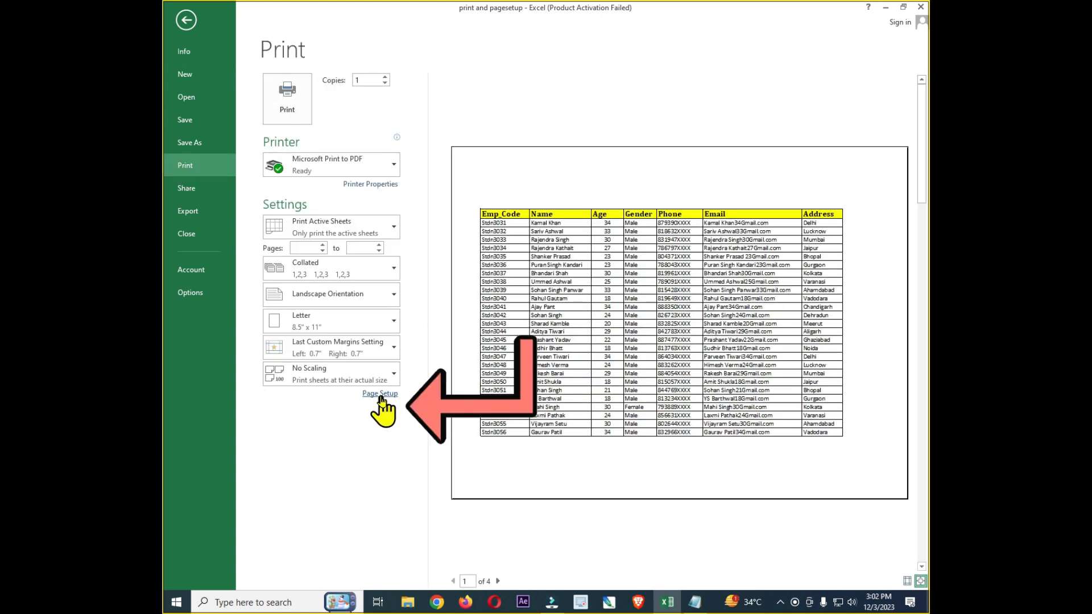
{"action": "left_click", "coordinate": [381, 395]}
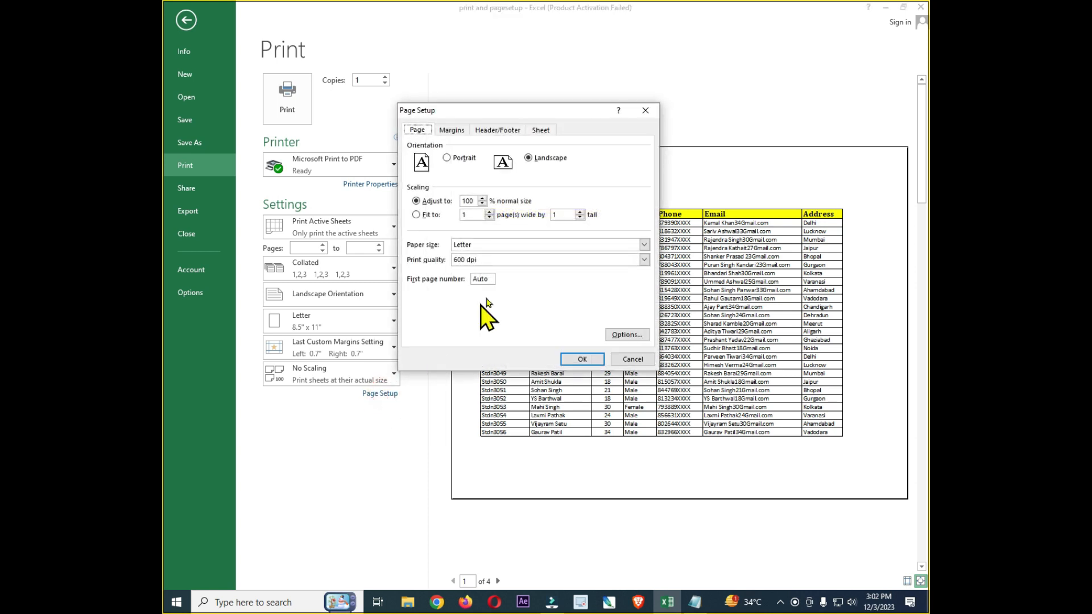
{"action": "left_click_drag", "start_coordinate": [514, 112], "coordinate": [580, 244]}
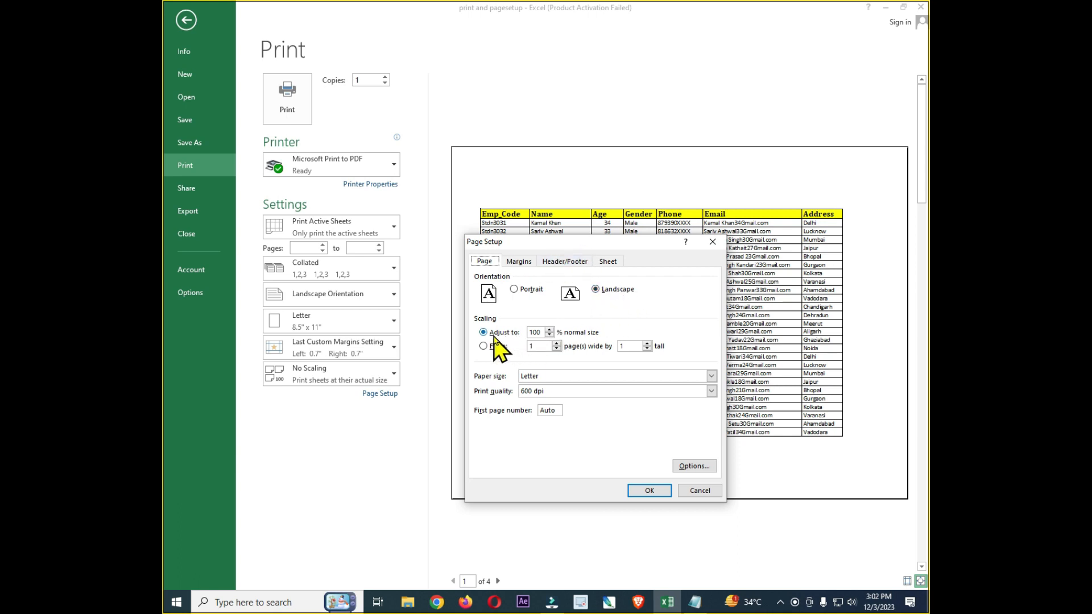
{"action": "double_click", "coordinate": [535, 332]}
{"action": "type", "text": "85"}
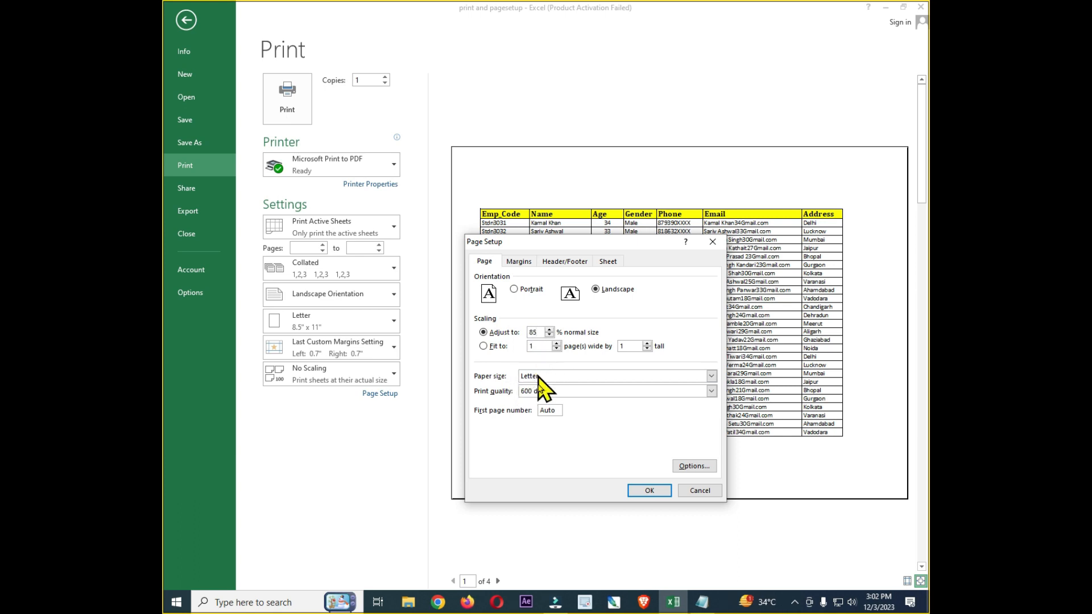
{"action": "left_click", "coordinate": [642, 492]}
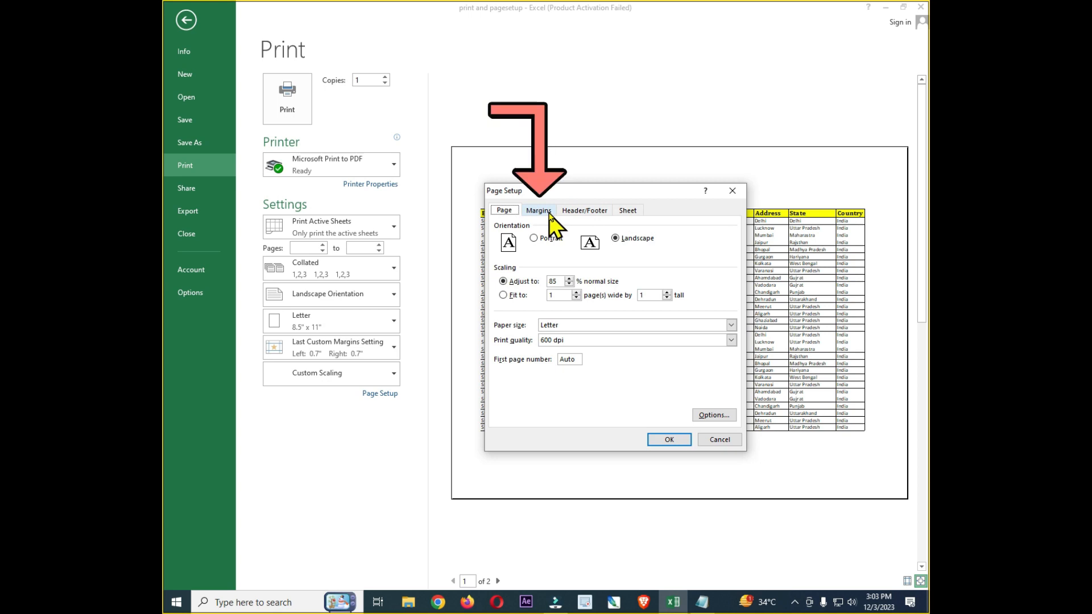
Set the top, bottom, left and right page margins to 0.5 in the page setup
{"action": "left_click", "coordinate": [539, 213]}
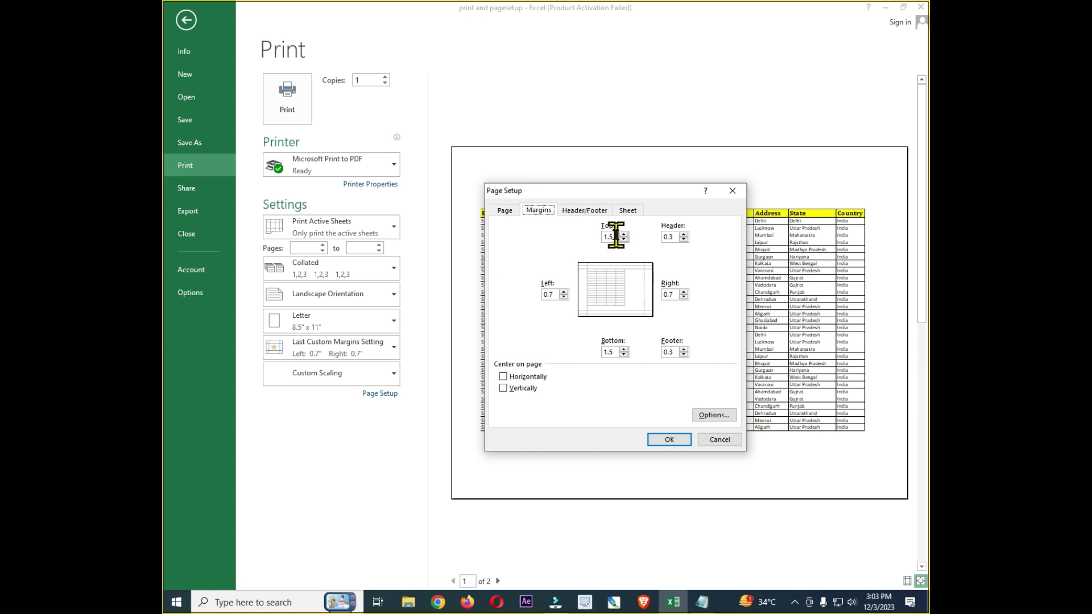
{"action": "left_click_drag", "start_coordinate": [617, 236], "coordinate": [599, 248]}
{"action": "left_click_drag", "start_coordinate": [614, 352], "coordinate": [588, 354]}
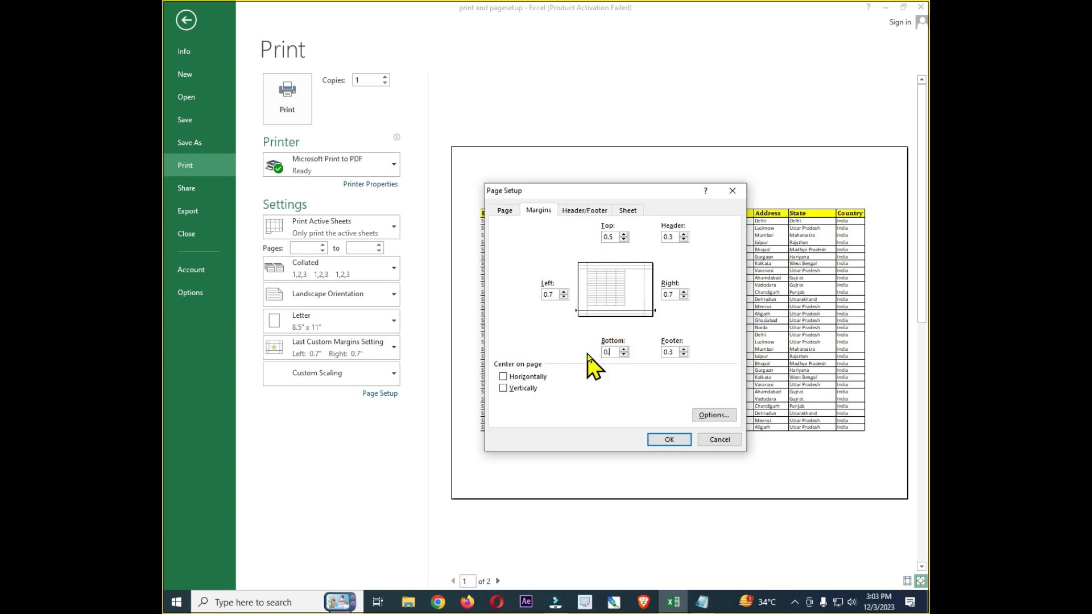
{"action": "type", "text": "0.5"}
{"action": "left_click_drag", "start_coordinate": [556, 294], "coordinate": [532, 295]}
{"action": "left_click_drag", "start_coordinate": [677, 293], "coordinate": [650, 293]}
{"action": "left_click", "coordinate": [670, 443]}
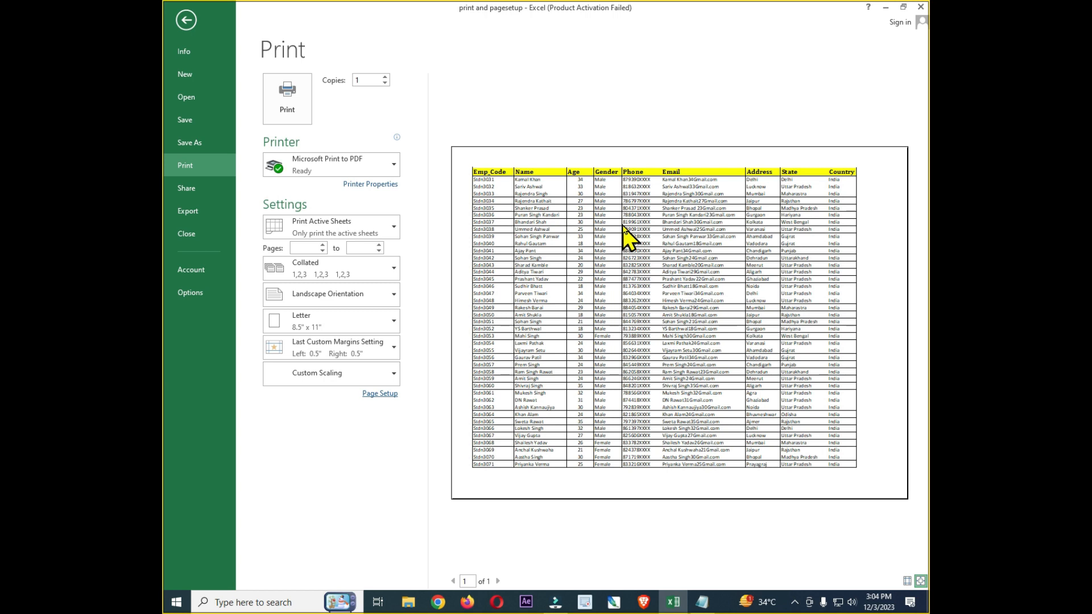
Add the preset "Page 1" header to the printed sheet
{"action": "left_click", "coordinate": [379, 397]}
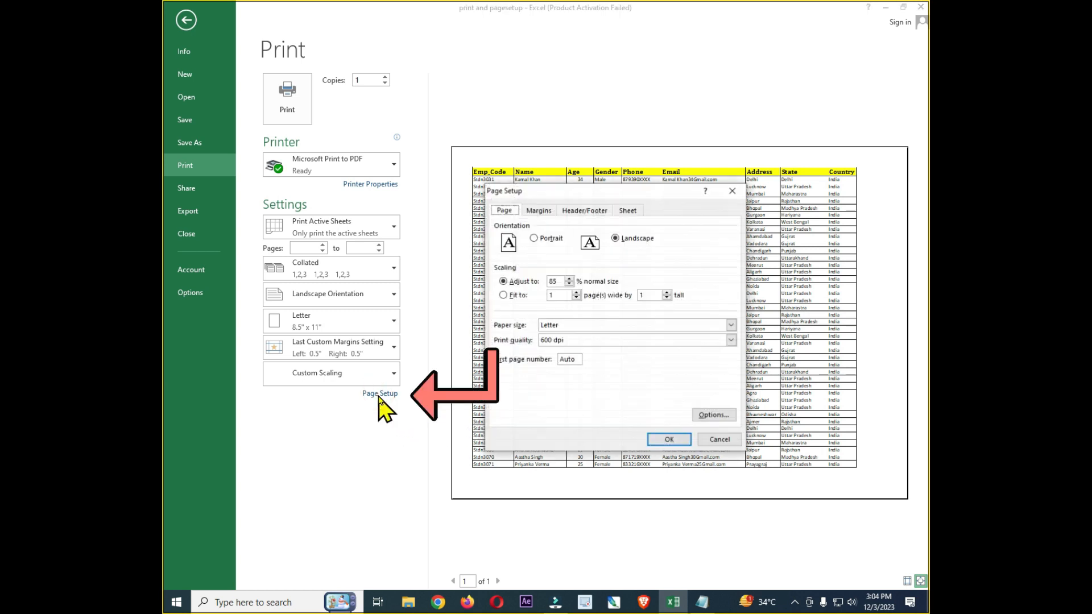
{"action": "left_click", "coordinate": [591, 219]}
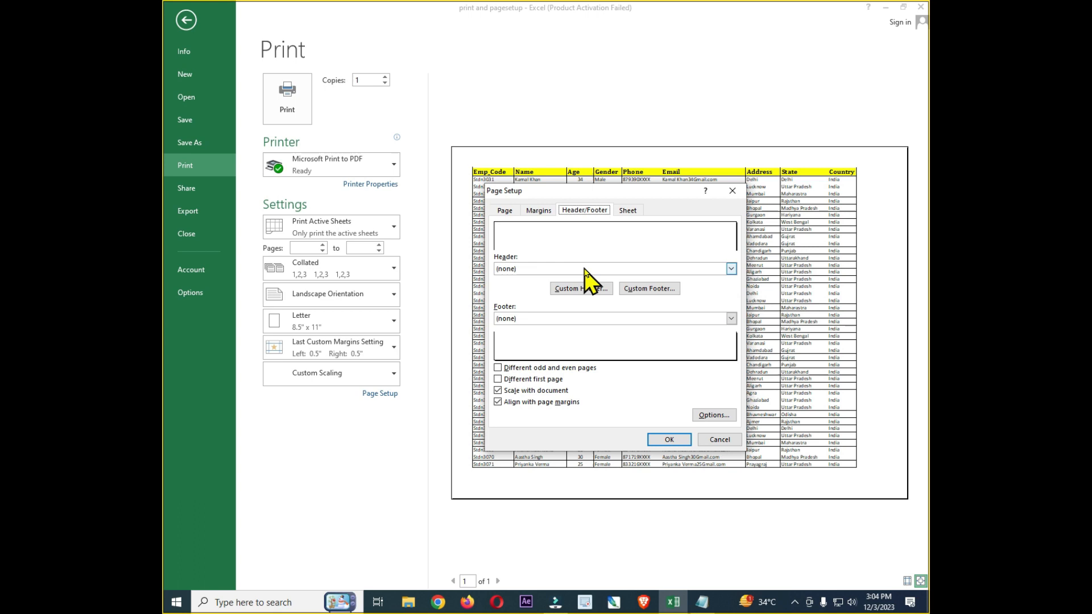
{"action": "left_click", "coordinate": [731, 269]}
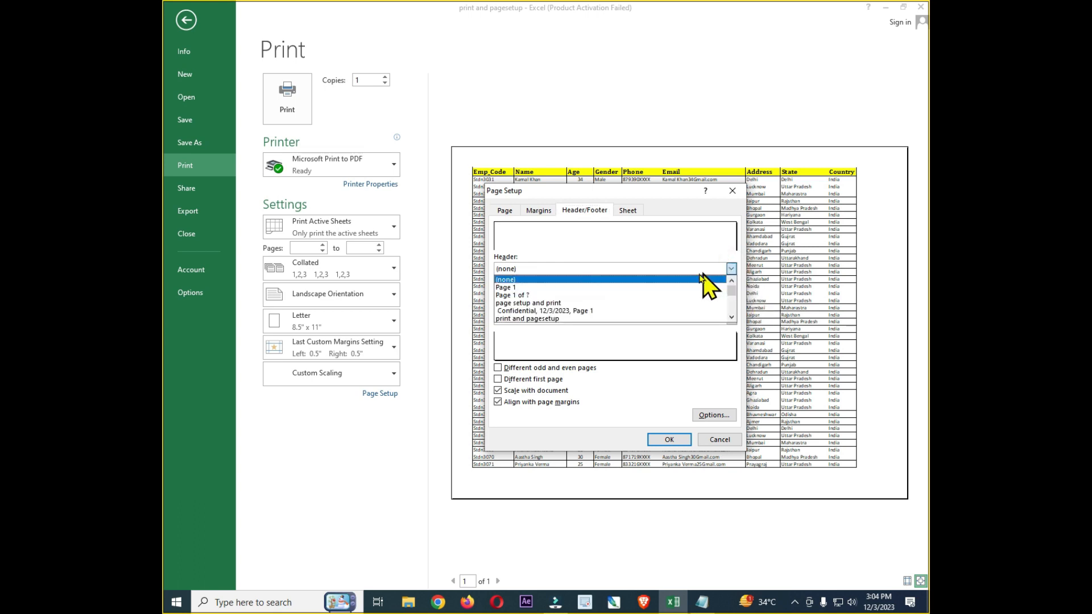
{"action": "left_click", "coordinate": [649, 288]}
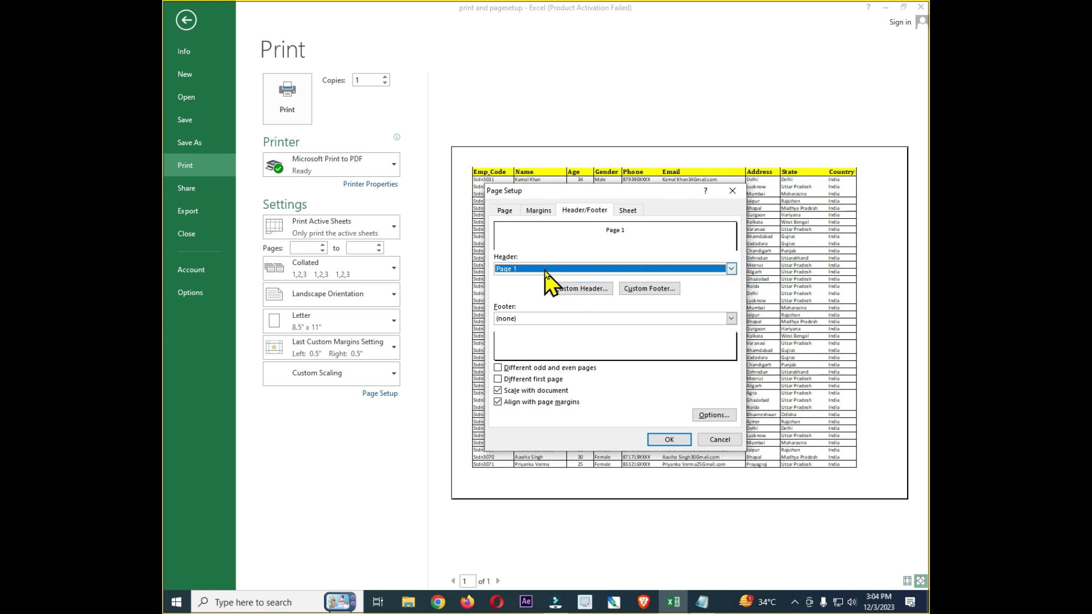
{"action": "left_click", "coordinate": [669, 439]}
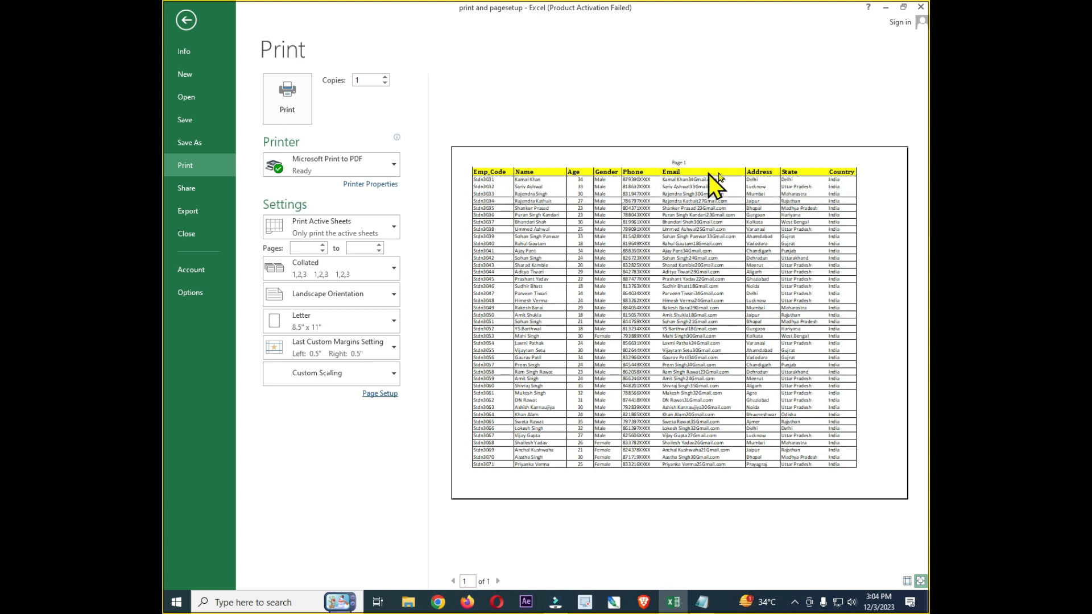
Replace the print title setting so that row 1 repeats at the top of every printed page
{"action": "left_click", "coordinate": [187, 20]}
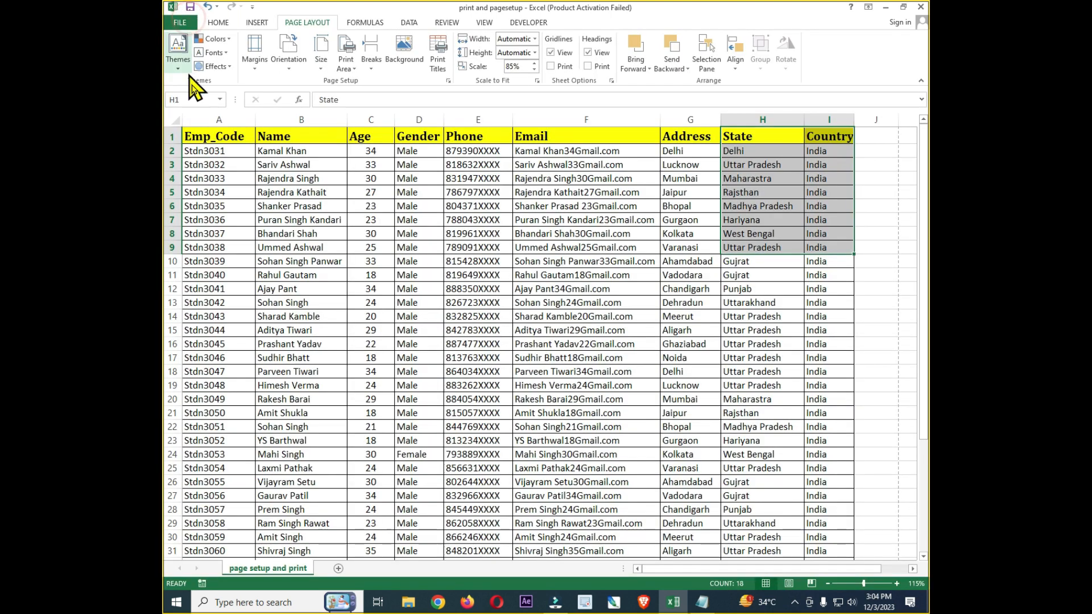
{"action": "left_click", "coordinate": [438, 61]}
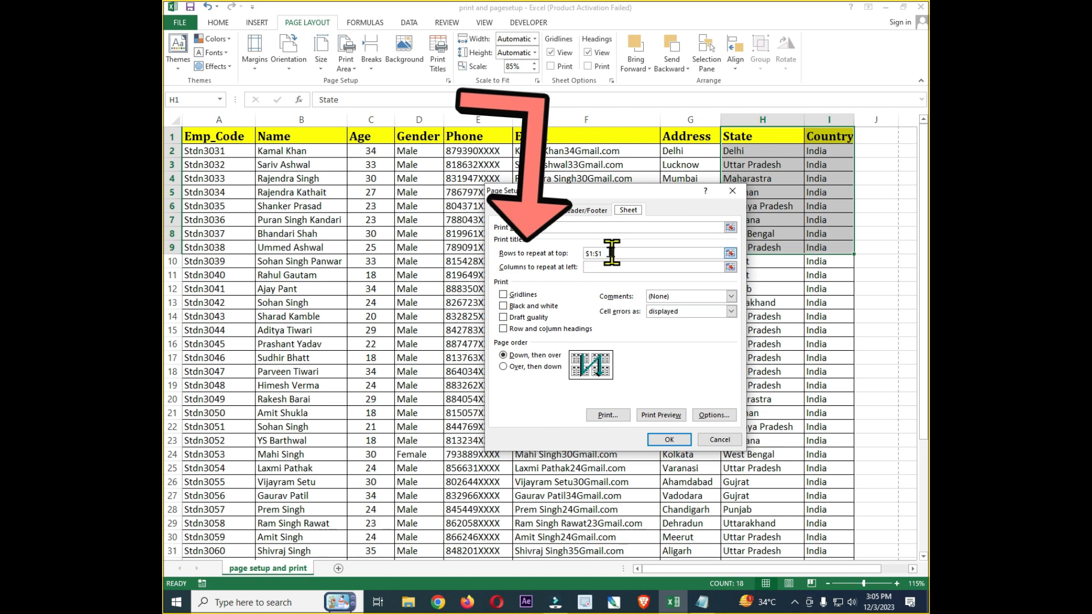
{"action": "left_click_drag", "start_coordinate": [618, 251], "coordinate": [551, 249]}
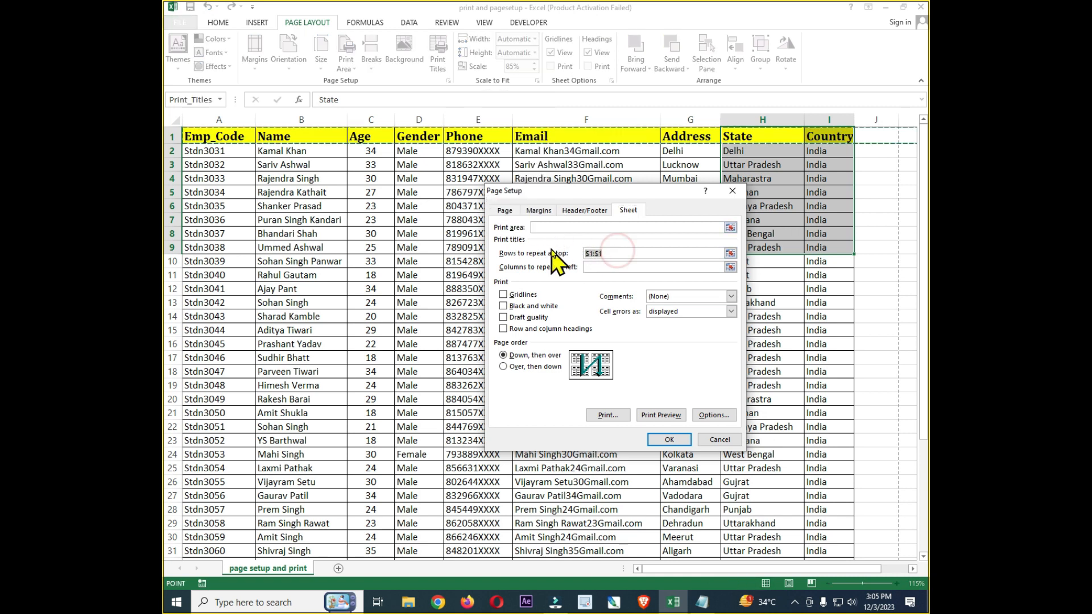
{"action": "key", "text": "BackSpace"}
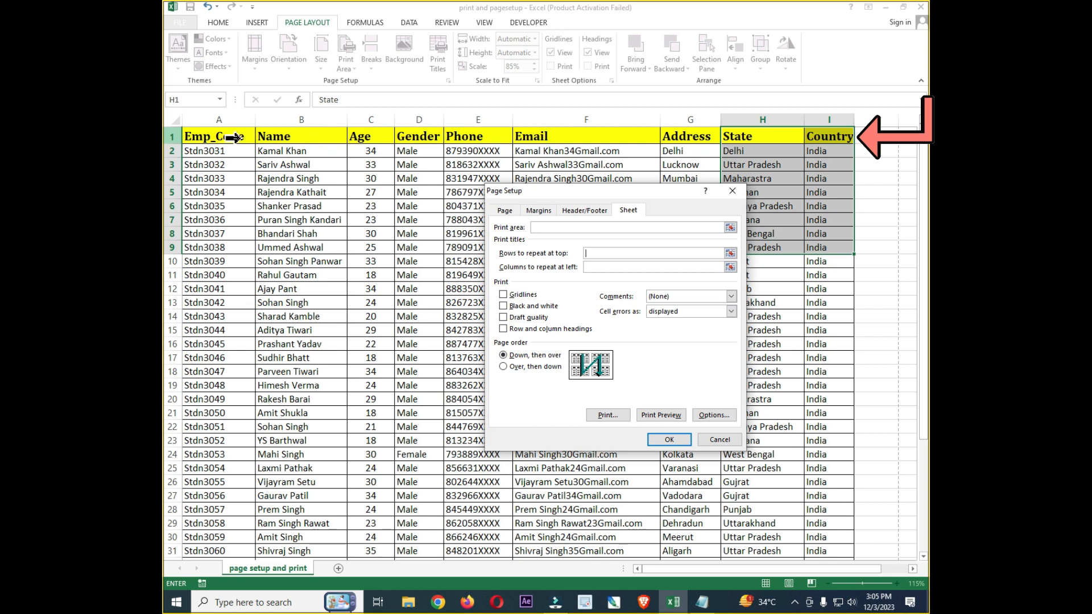
{"action": "left_click", "coordinate": [181, 135]}
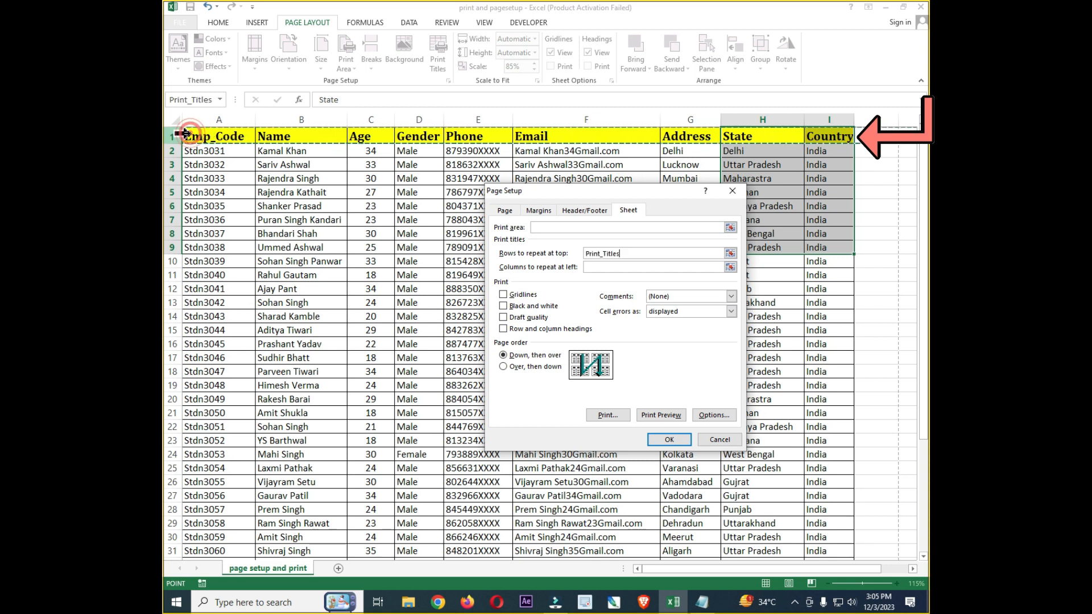
{"action": "left_click", "coordinate": [667, 441]}
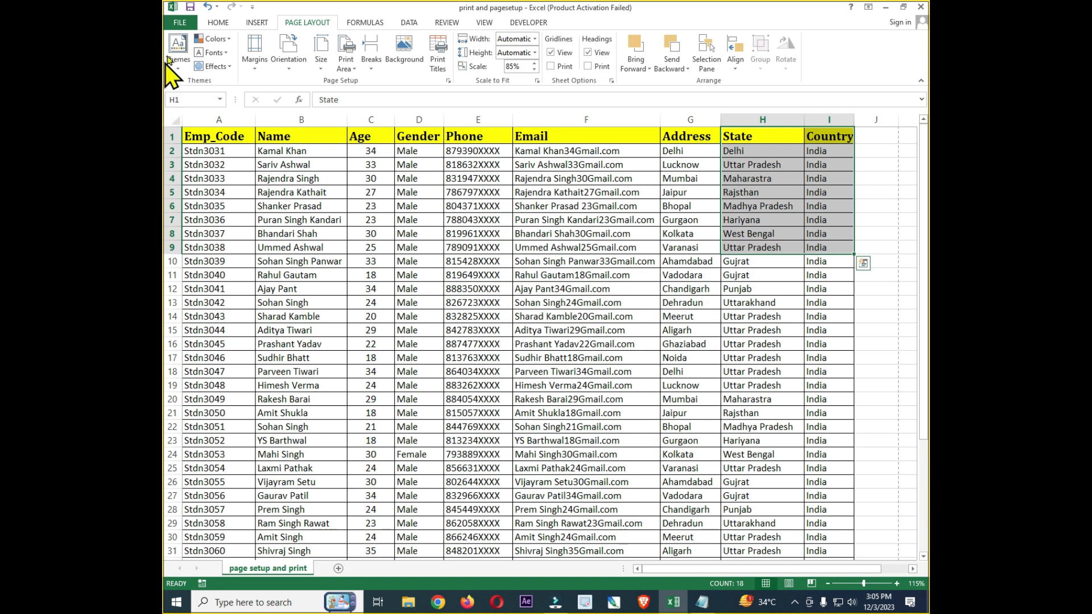
Print the sheet with Microsoft Print to PDF, saving the output on the Desktop as printpagesetup
{"action": "left_click", "coordinate": [180, 22]}
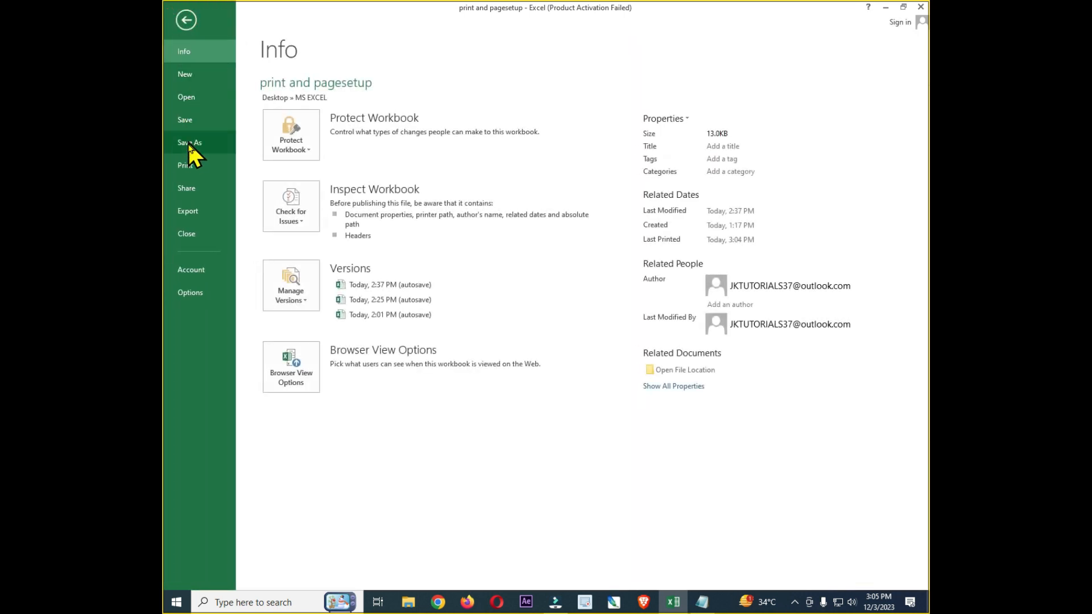
{"action": "left_click", "coordinate": [191, 168]}
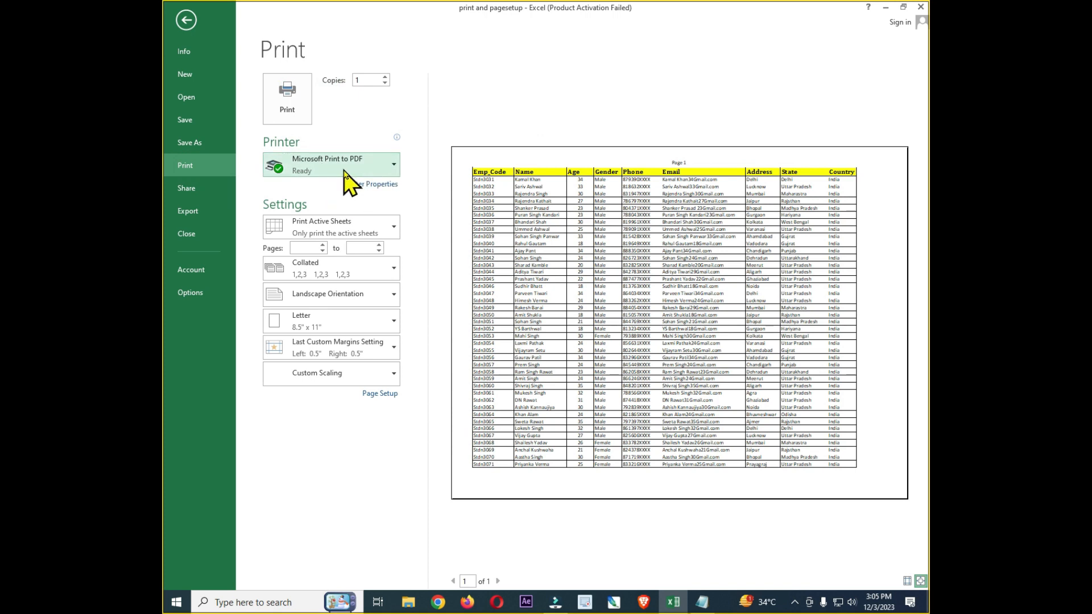
{"action": "mouse_move", "coordinate": [351, 168]}
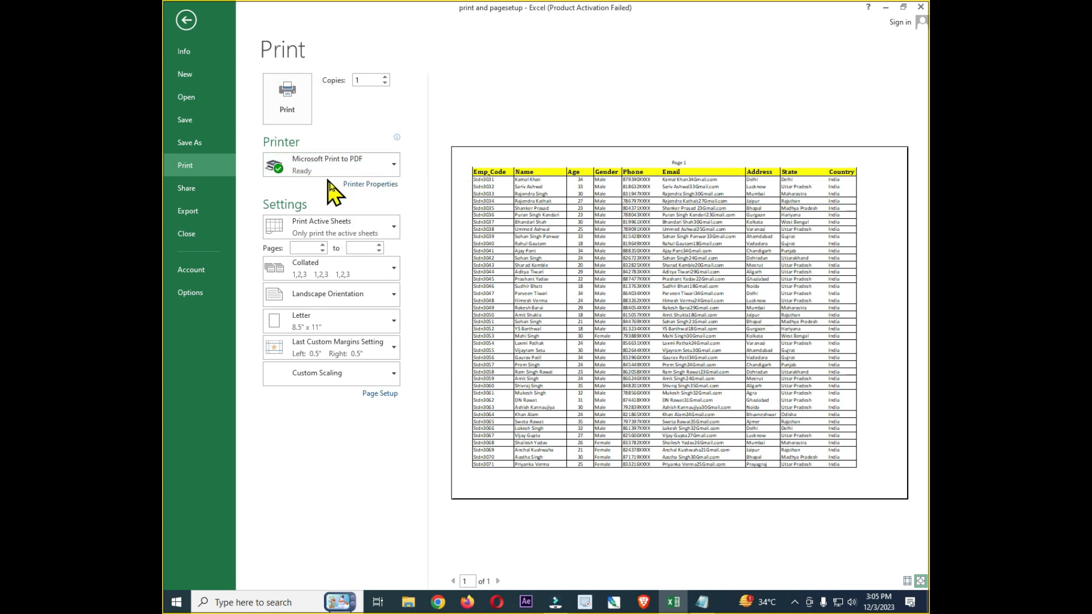
{"action": "left_click", "coordinate": [284, 106]}
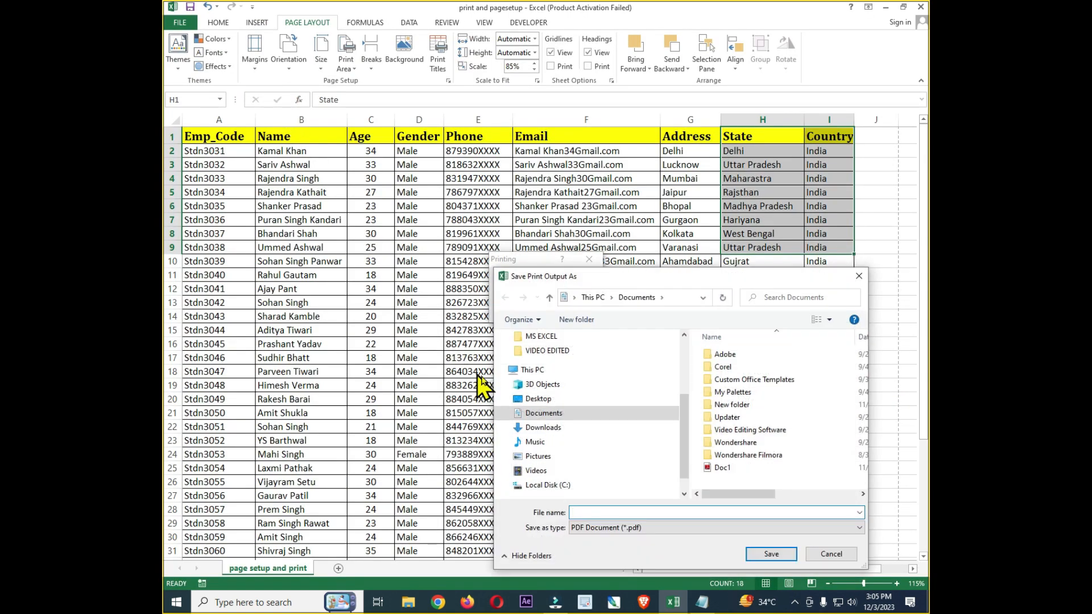
{"action": "left_click", "coordinate": [545, 400]}
{"action": "left_click", "coordinate": [614, 514]}
{"action": "type", "text": "printpagesetup"}
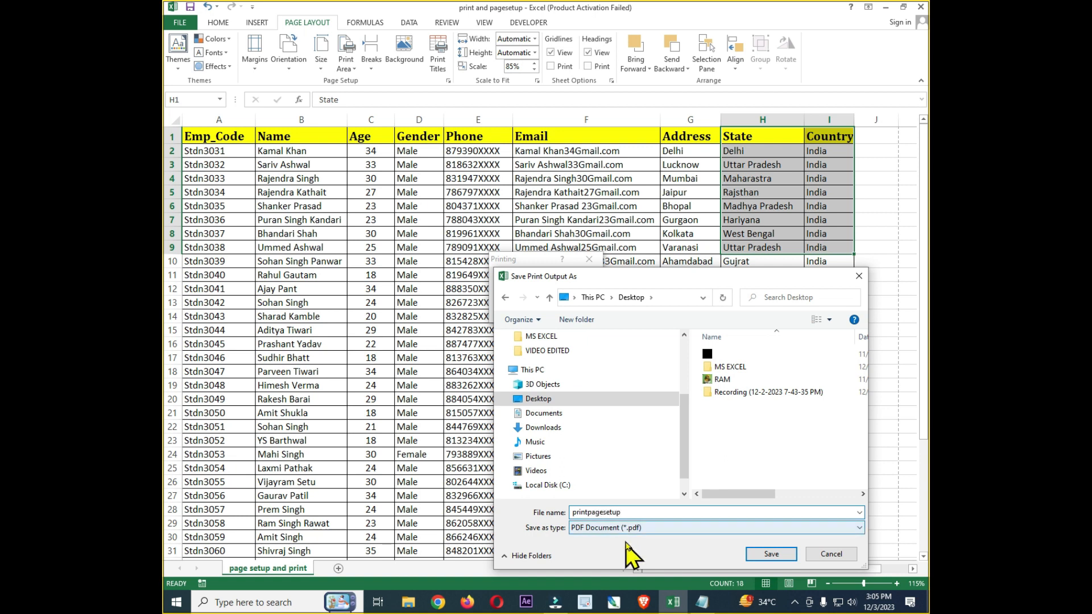
{"action": "left_click", "coordinate": [778, 556]}
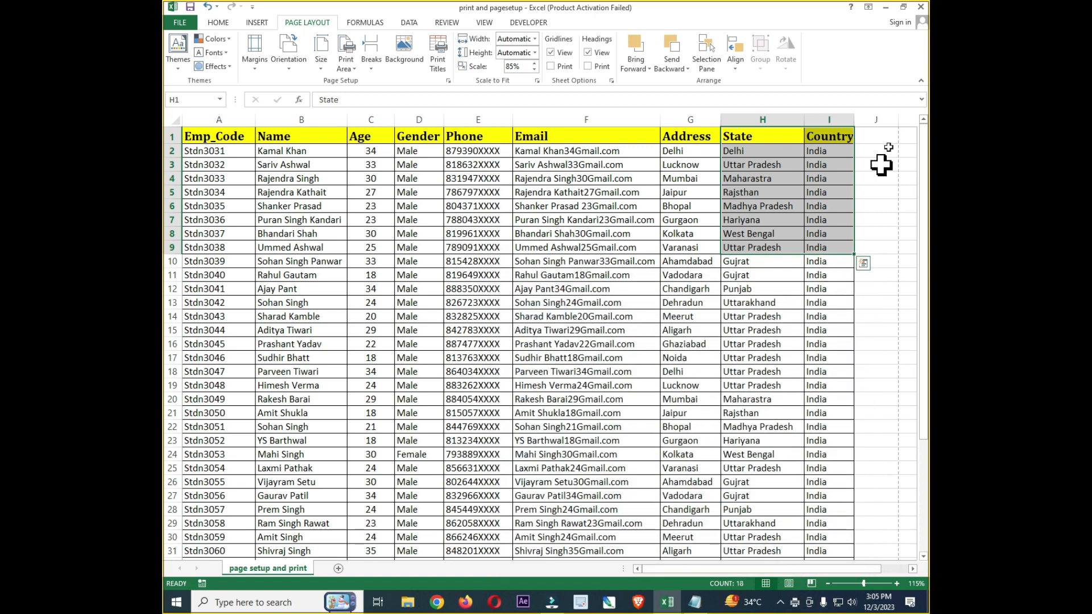
Open the printpagesetup PDF from the desktop in a maximized Adobe Reader window and examine its employee rows, title row and page header
{"action": "left_click", "coordinate": [887, 8]}
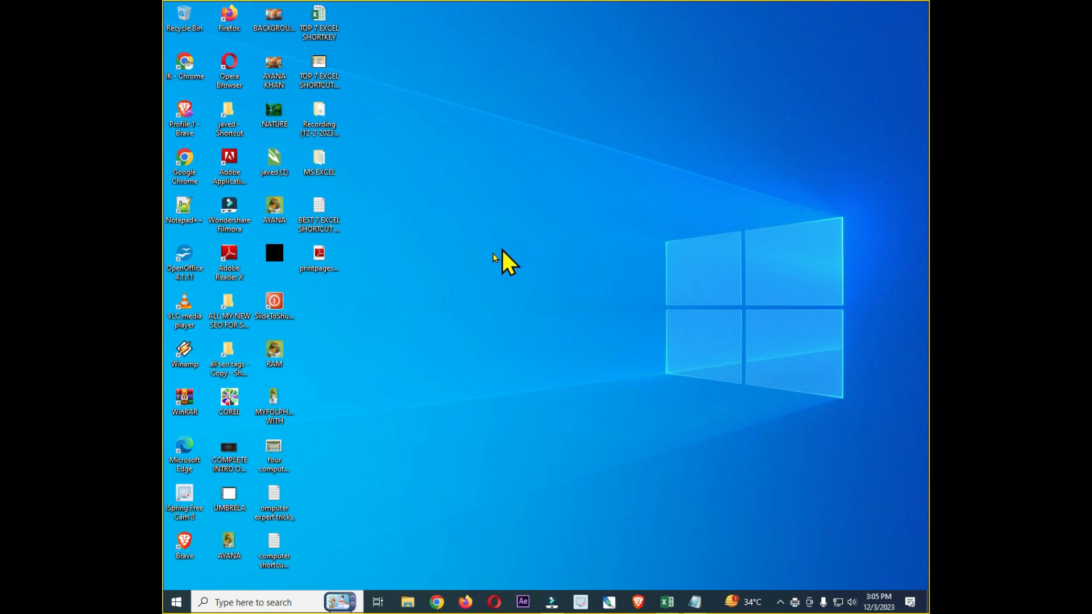
{"action": "left_click", "coordinate": [323, 271]}
{"action": "key", "text": "F2"}
{"action": "key", "text": "Return"}
{"action": "left_click", "coordinate": [403, 258]}
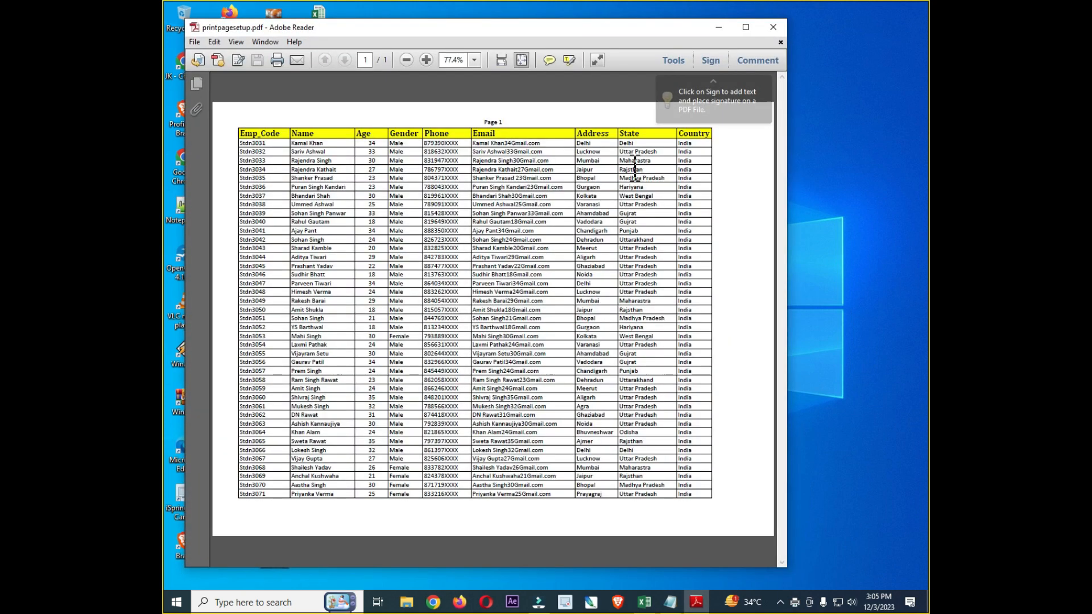
{"action": "left_click", "coordinate": [746, 27]}
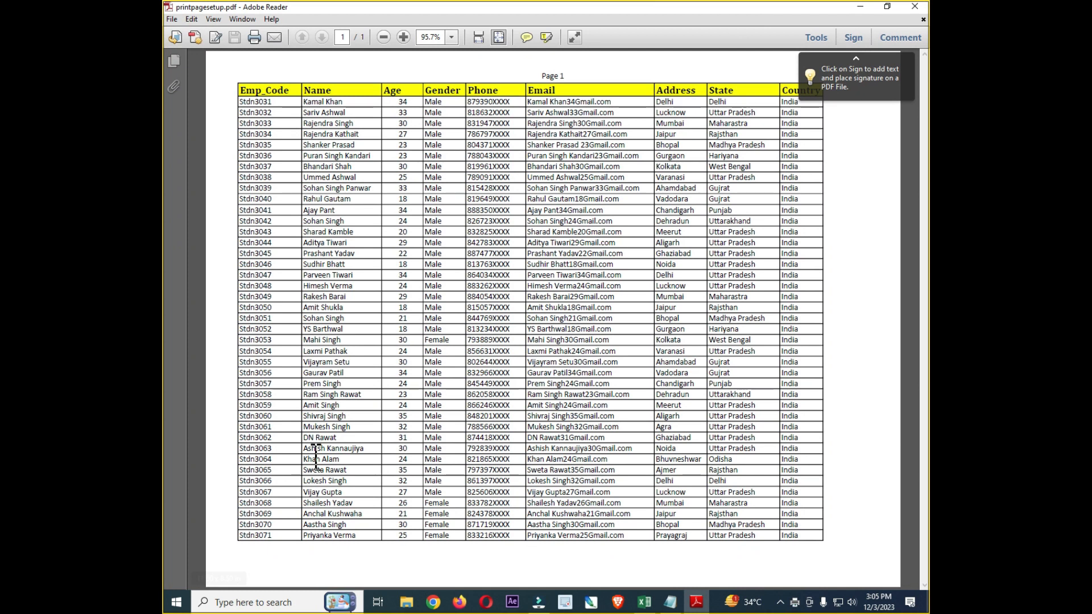
{"action": "left_click_drag", "start_coordinate": [243, 107], "coordinate": [757, 537]}
{"action": "left_click", "coordinate": [459, 275]}
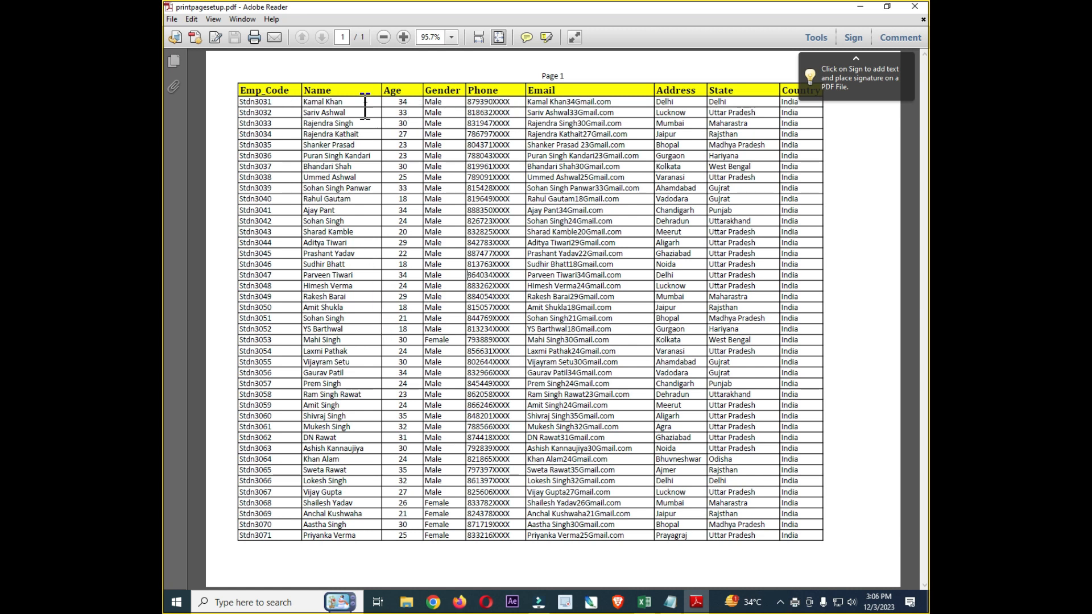
{"action": "left_click", "coordinate": [572, 74]}
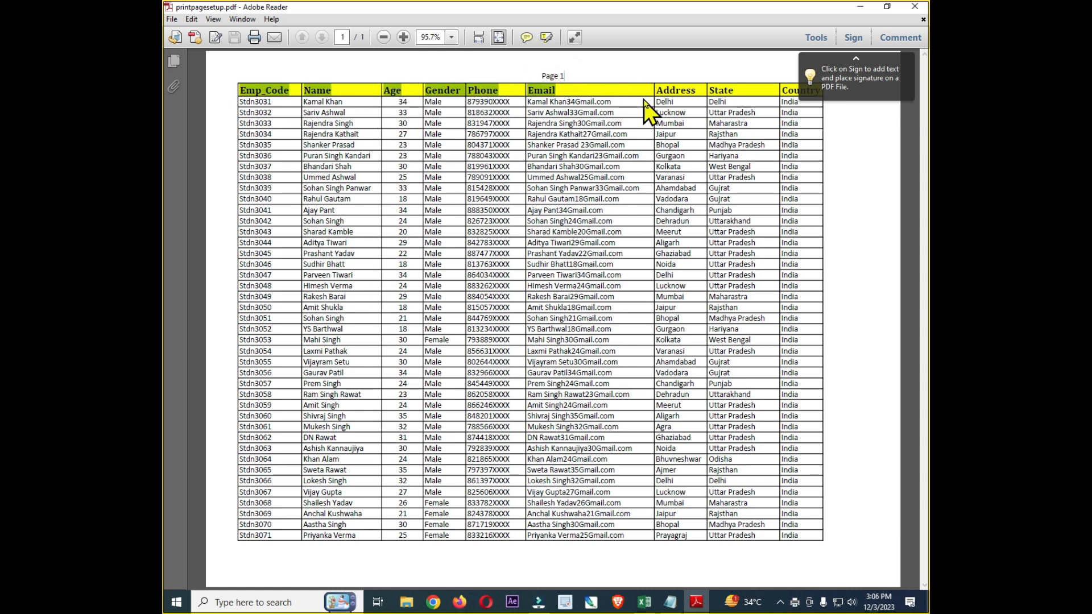